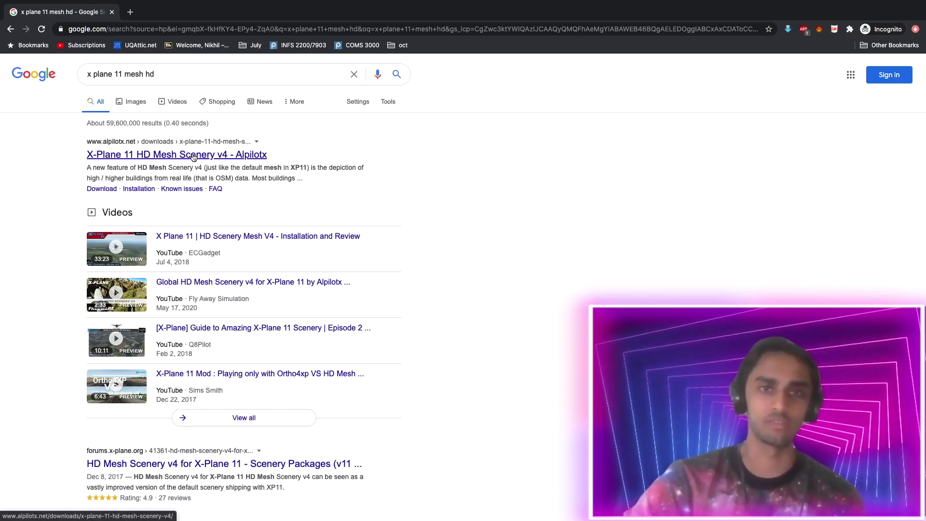
Step: Open the alpilotx.net X-Plane 11 HD Mesh Scenery v4 page and scroll down past License and Coverage to its tile map
left_click(193, 157)
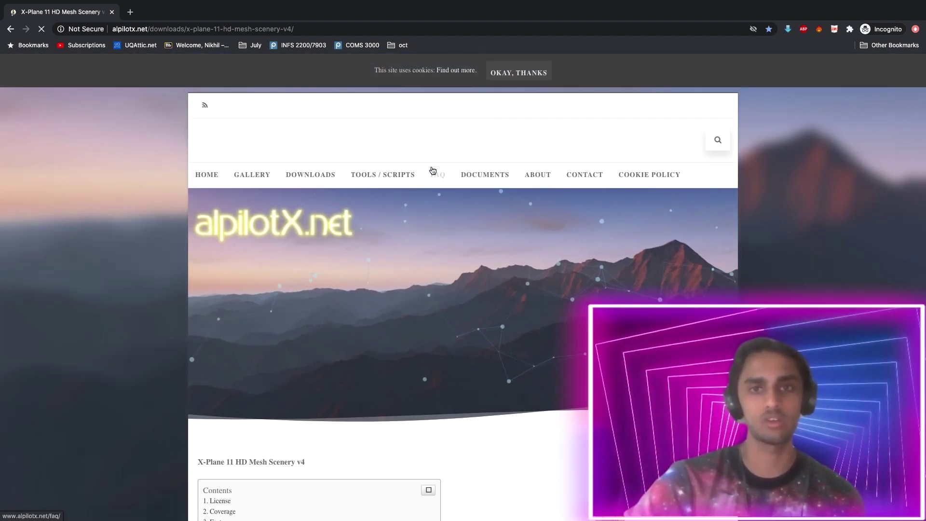
scroll(690, 267, "down", 2)
scroll(690, 266, "down", 3)
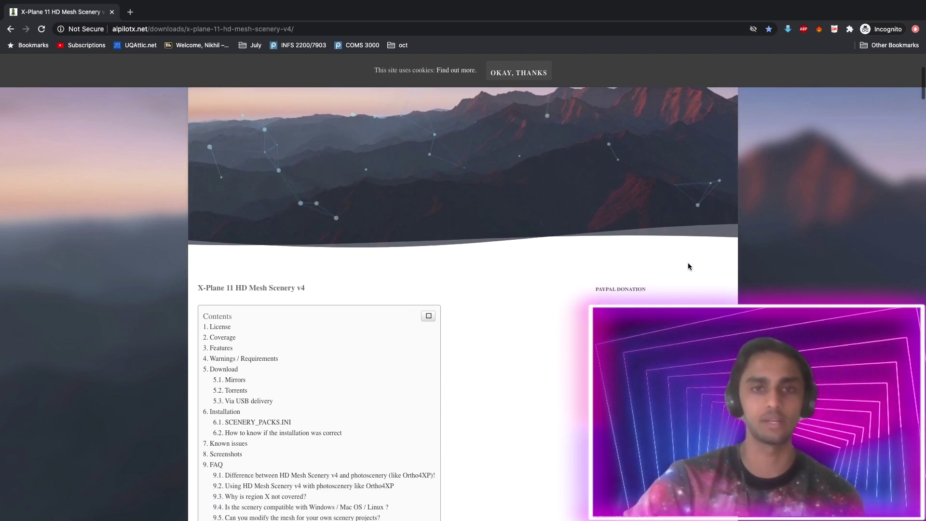
scroll(688, 264, "down", 10)
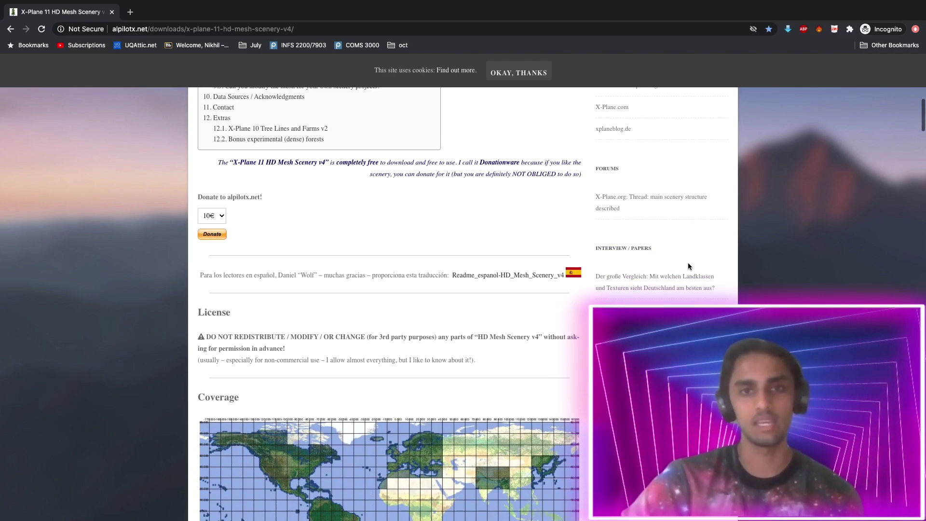
scroll(688, 264, "down", 2)
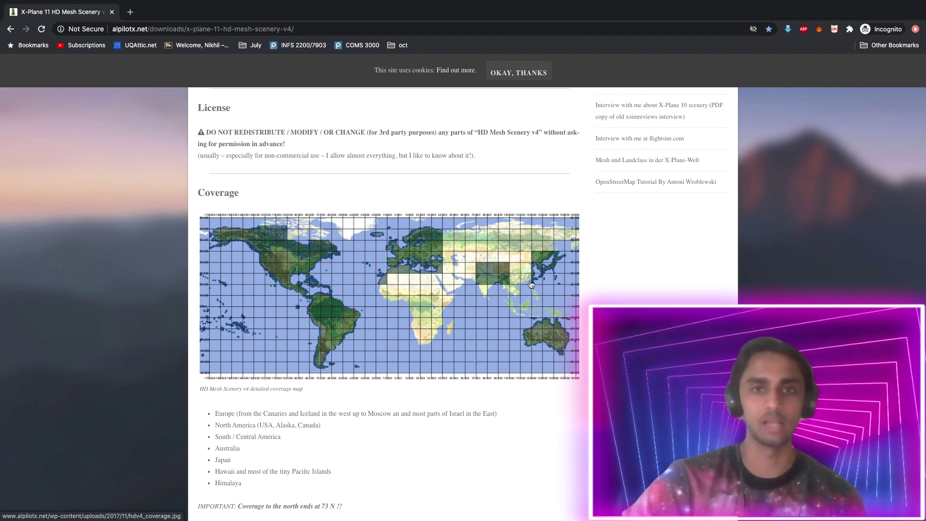
scroll(540, 268, "down", 15)
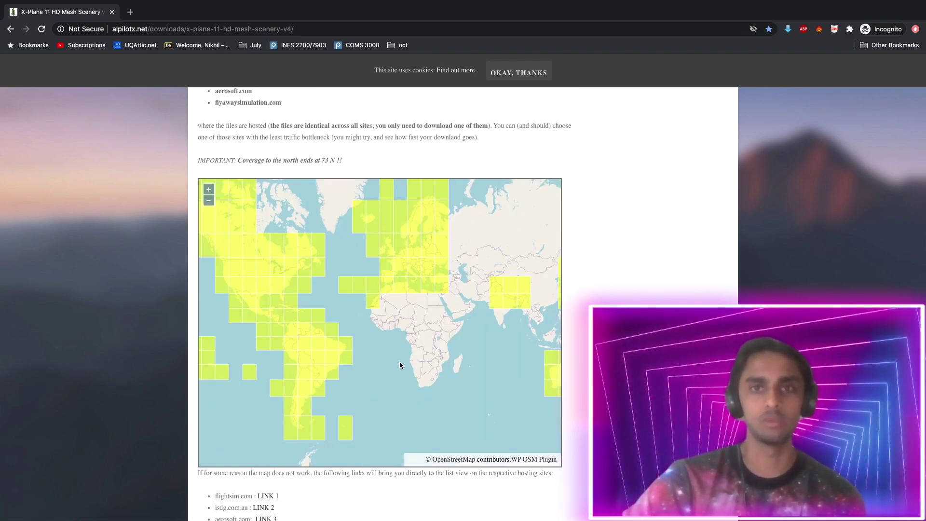
Step: Pan and zoom the coverage map to Hawaii and show the +20-160 tile's download mirrors
left_click_drag(395, 329, 305, 337)
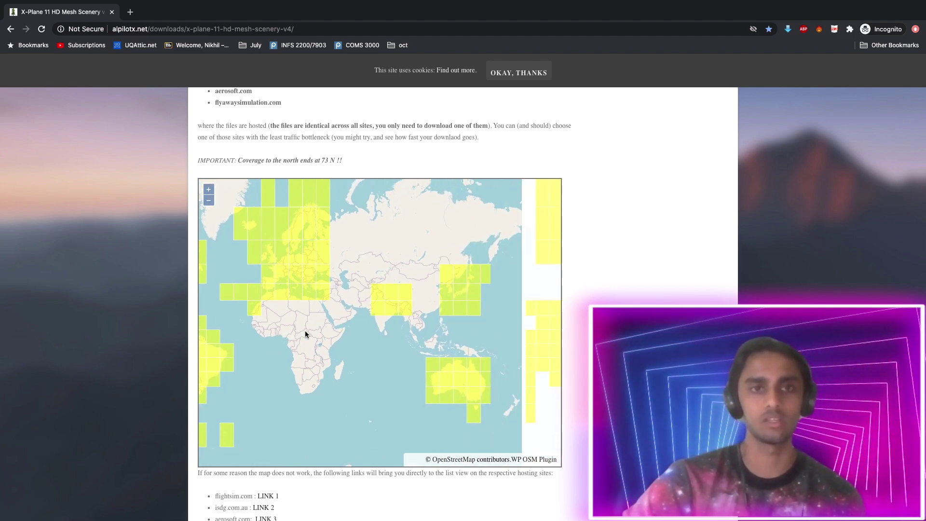
left_click_drag(406, 330, 211, 311)
scroll(276, 298, "up", 4)
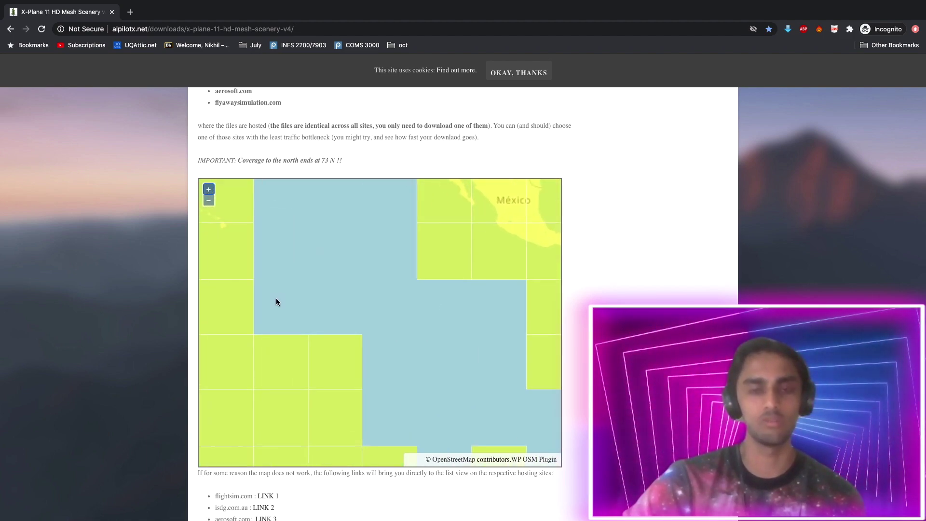
left_click_drag(325, 322, 362, 317)
left_click(209, 189)
left_click(209, 189)
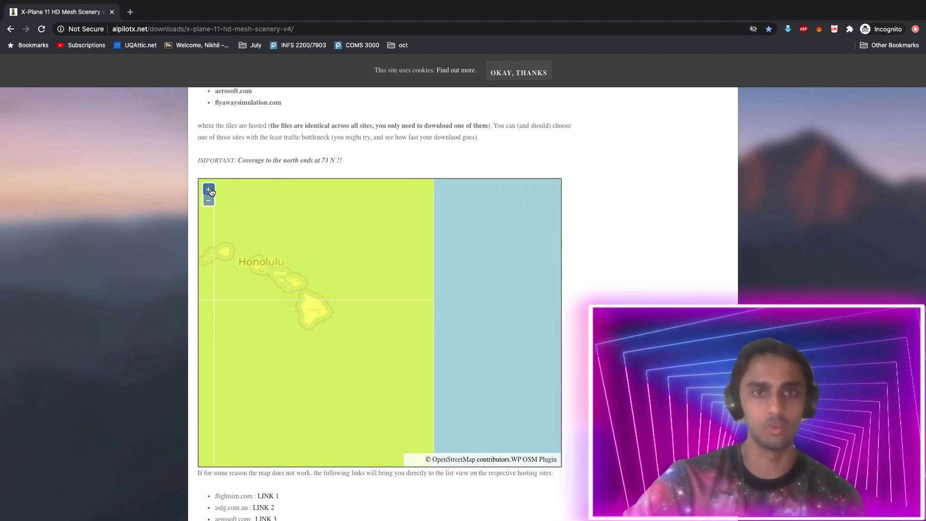
scroll(271, 241, "up", 2)
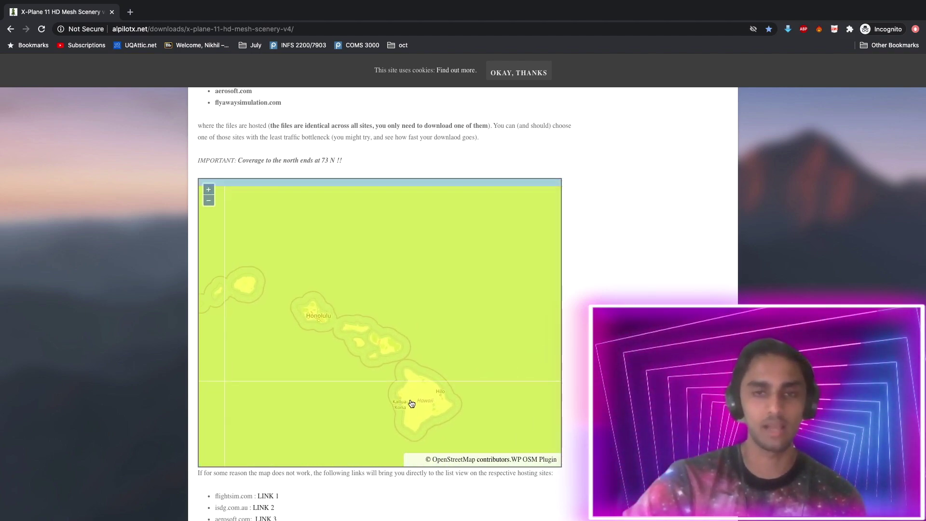
left_click(209, 200)
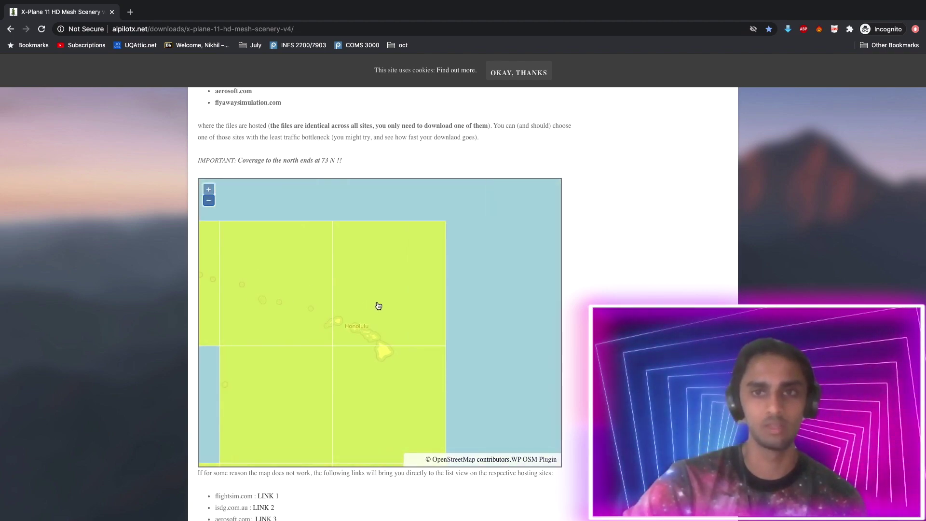
left_click(383, 300)
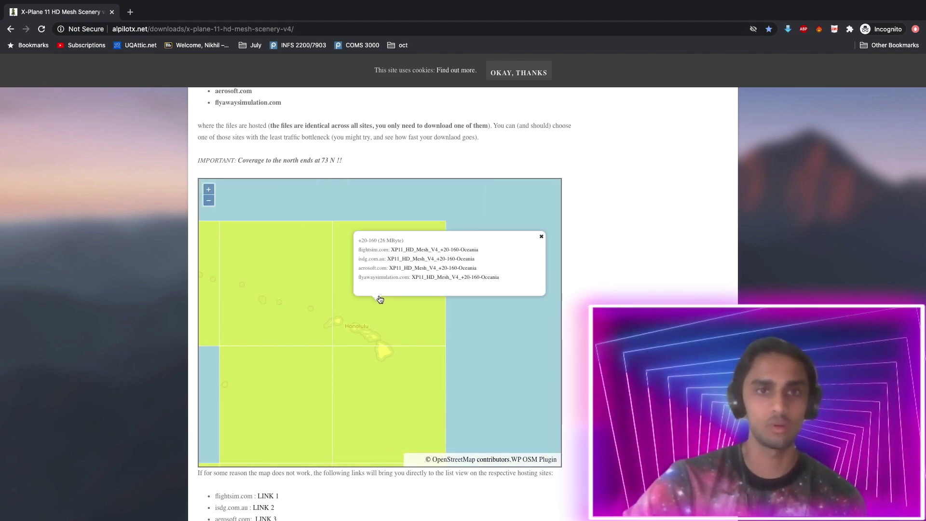
Step: Download the +20-160 Oceania zip from the isdg.com.au mirror, then scroll to the Installation instructions
right_click(422, 260)
left_click(424, 261)
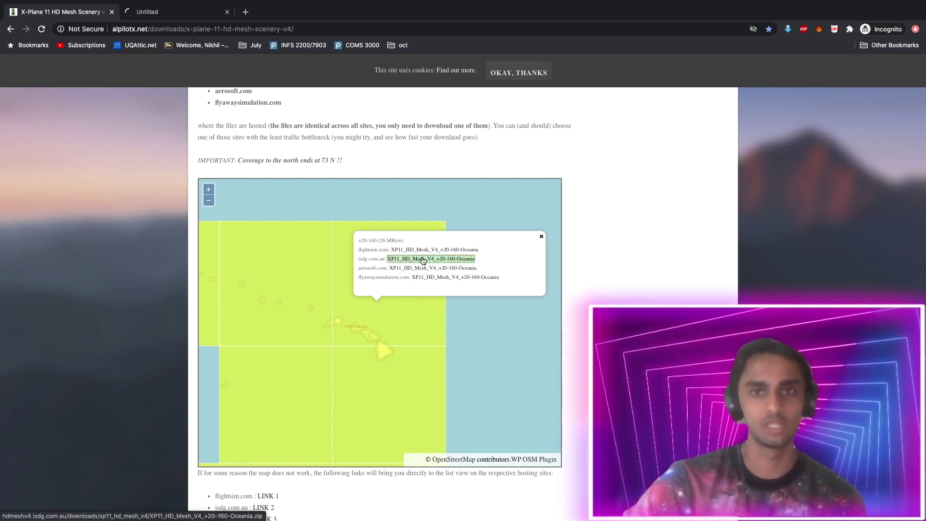
scroll(129, 385, "down", 3)
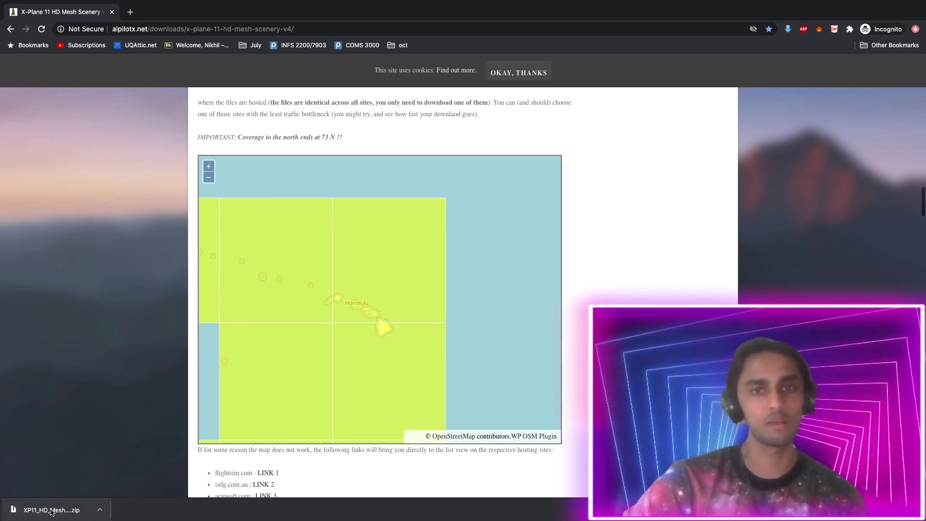
scroll(129, 385, "down", 10)
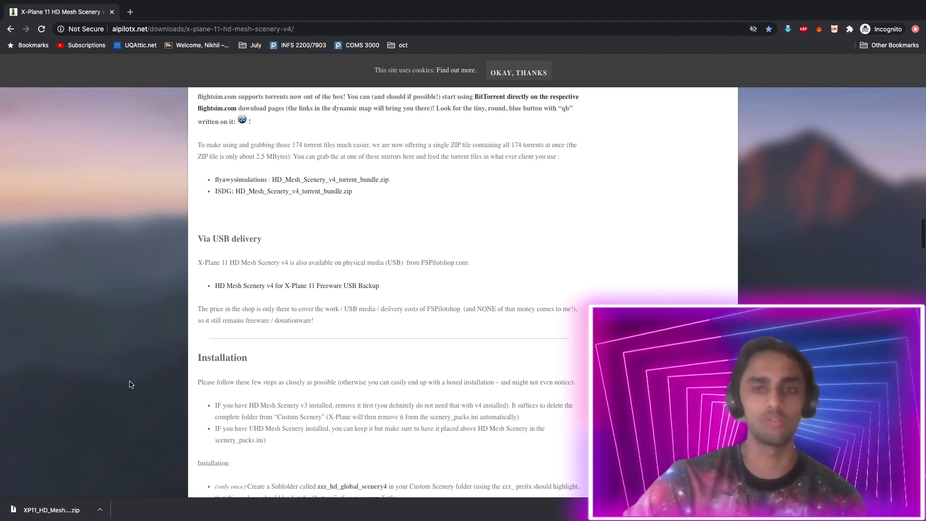
scroll(129, 385, "down", 1)
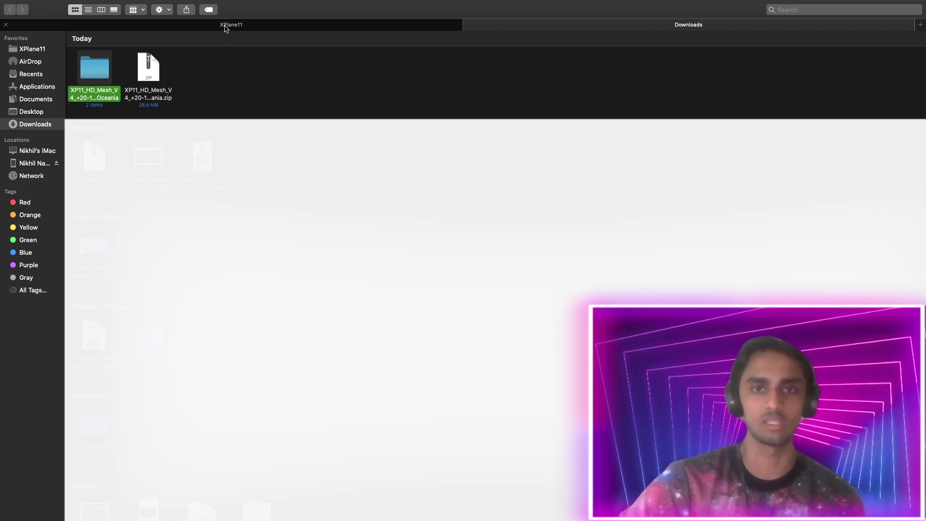
Step: Open the extracted Oceania folder and its +20-160 subfolder to confirm the eight .dsf tiles
double_click(108, 73)
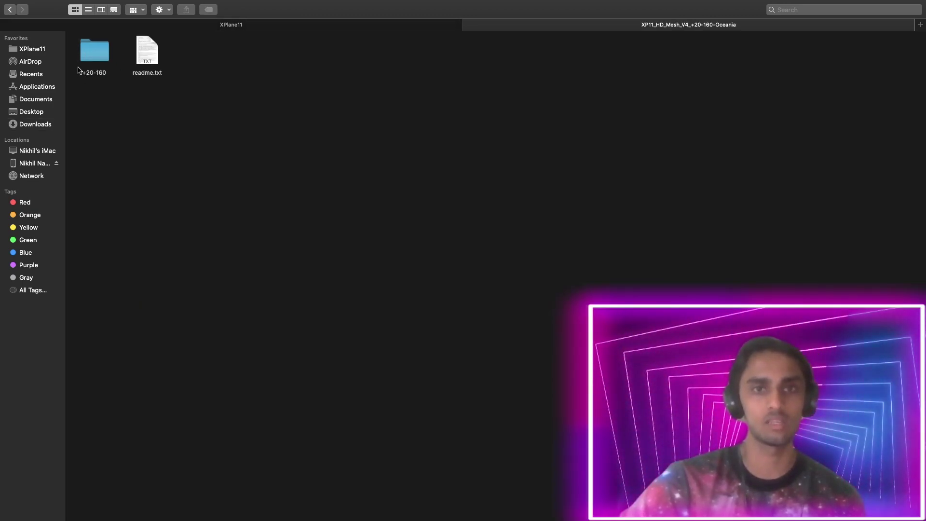
double_click(90, 59)
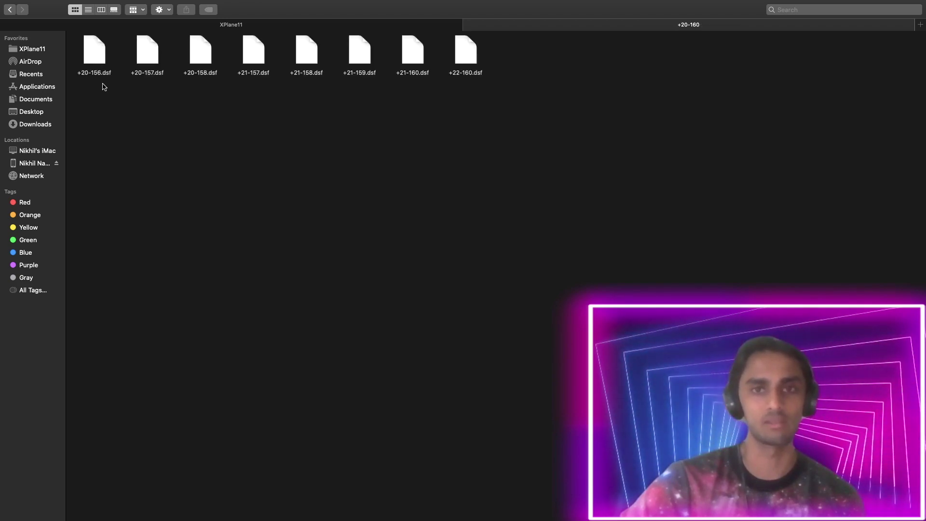
left_click_drag(514, 117, 96, 56)
left_click(137, 110)
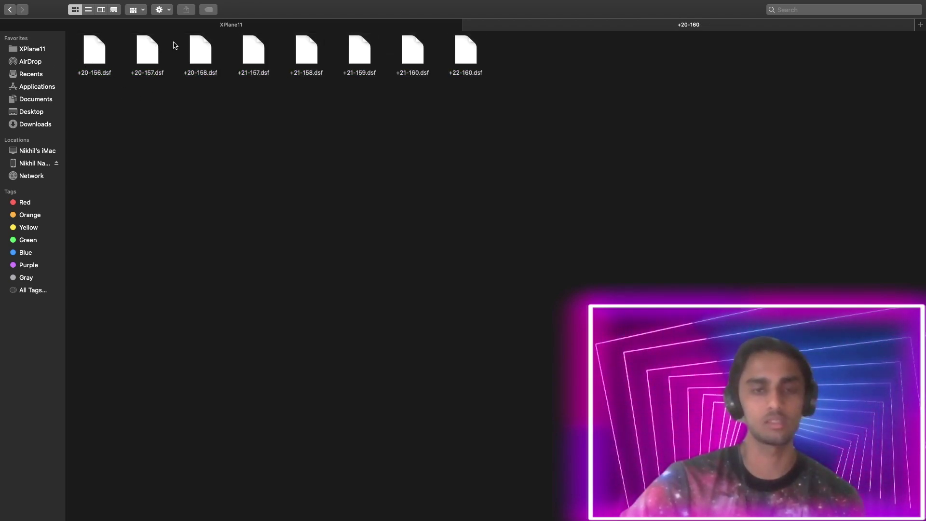
left_click(10, 11)
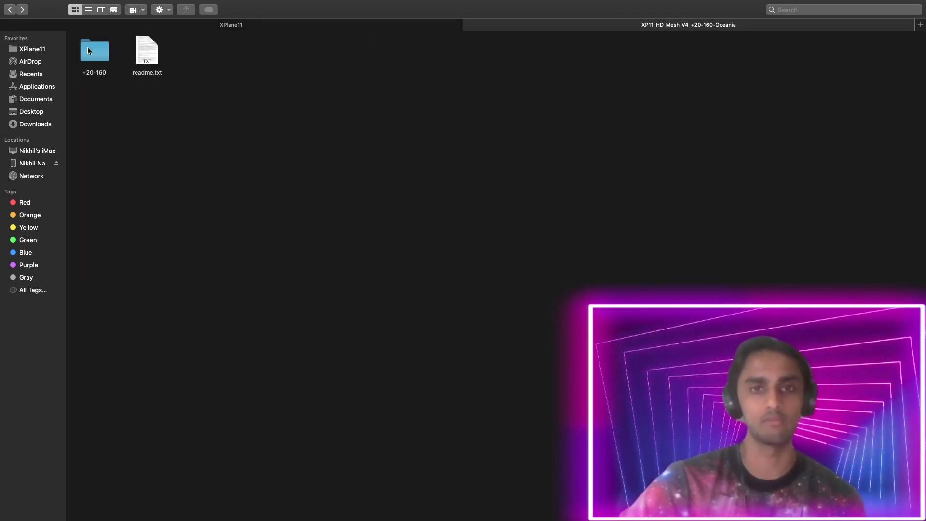
double_click(89, 50)
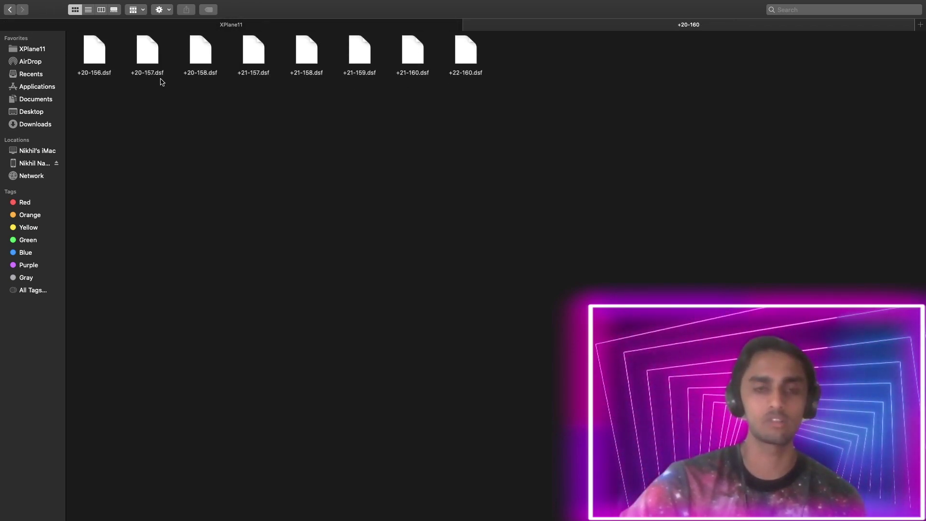
left_click(9, 11)
Step: In the XPlane11 tab, open Custom Scenery and scroll right to zzz_hd_global_scenery4
left_click(226, 25)
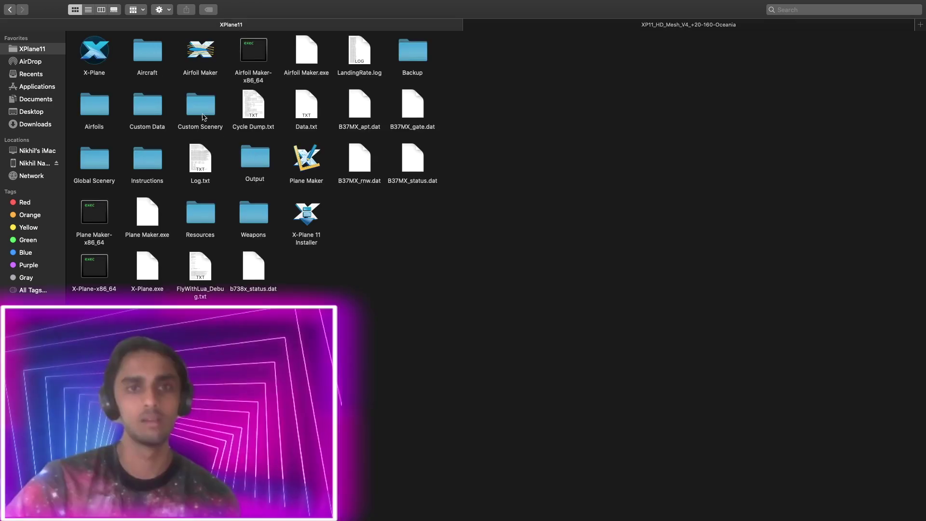
left_click(203, 111)
double_click(203, 111)
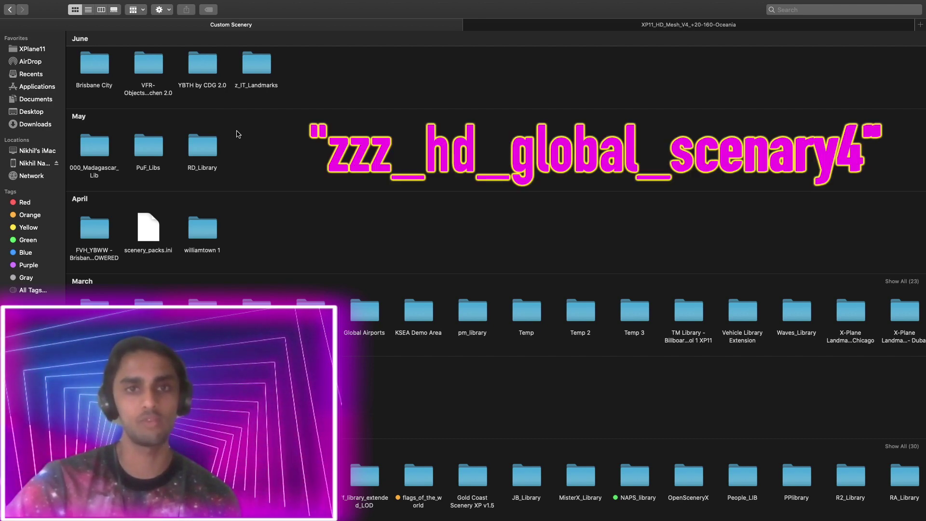
scroll(237, 134, "up", 2)
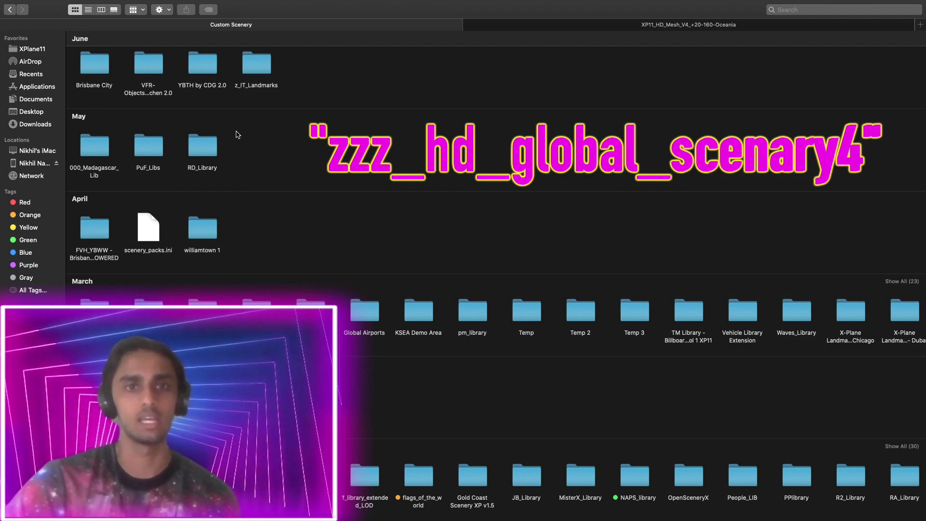
scroll(387, 467, "right", 10)
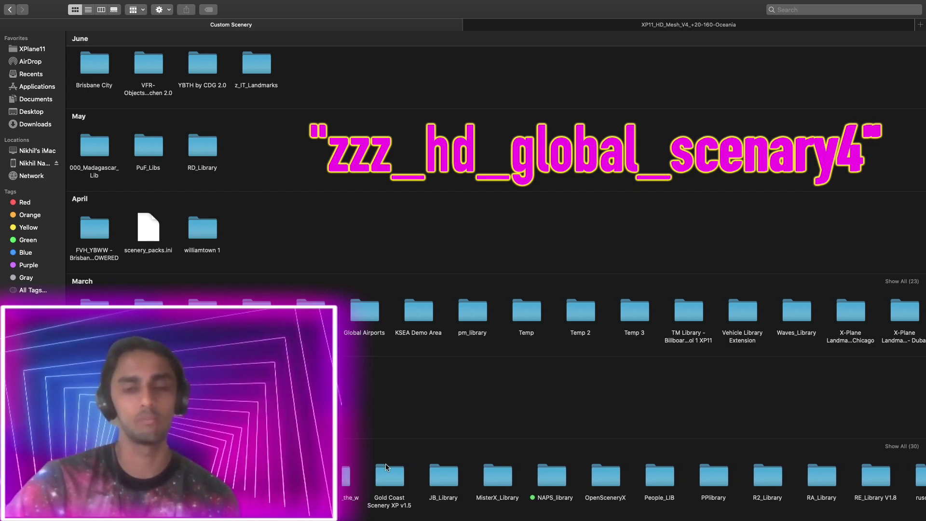
scroll(387, 467, "right", 5)
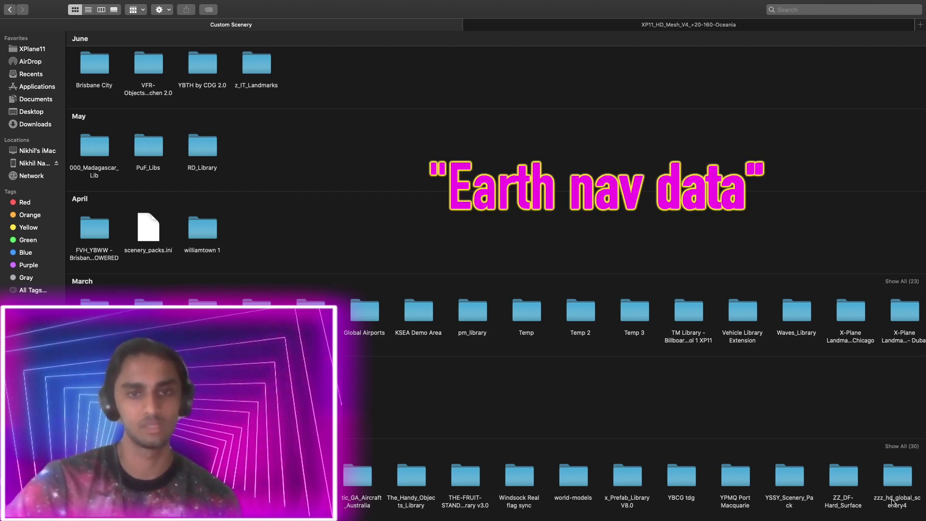
Step: Open zzz_hd_global_scenery4 and then its Earth nav data folder
double_click(897, 478)
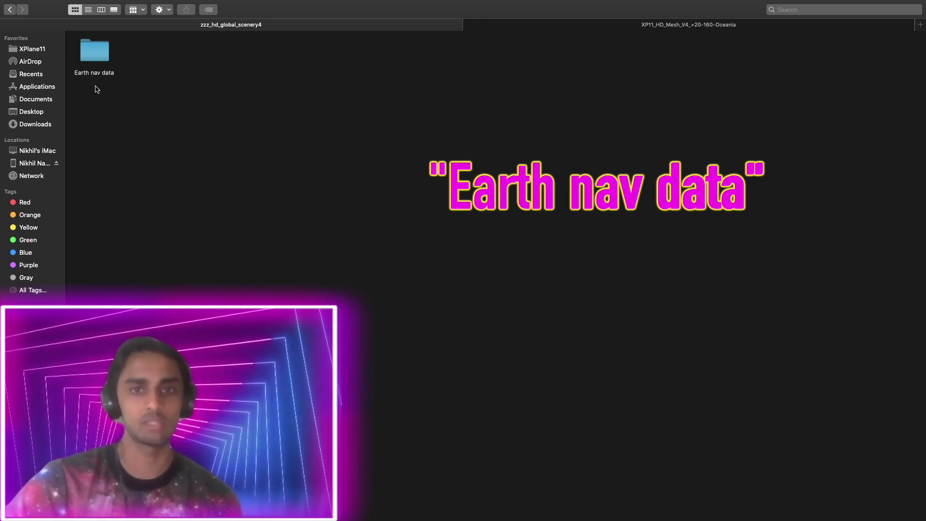
double_click(102, 78)
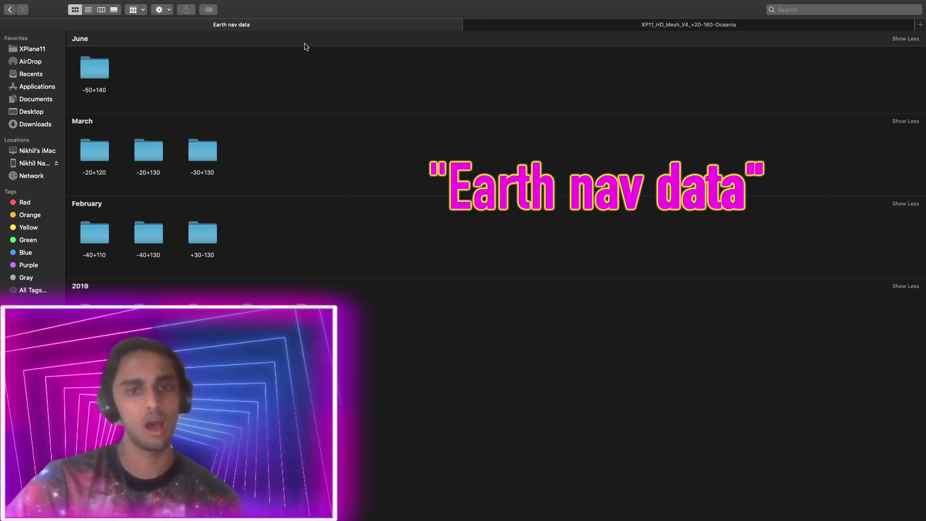
Step: Drag the +20-160 folder from the Oceania download tab onto the Earth nav data tab
left_click(580, 29)
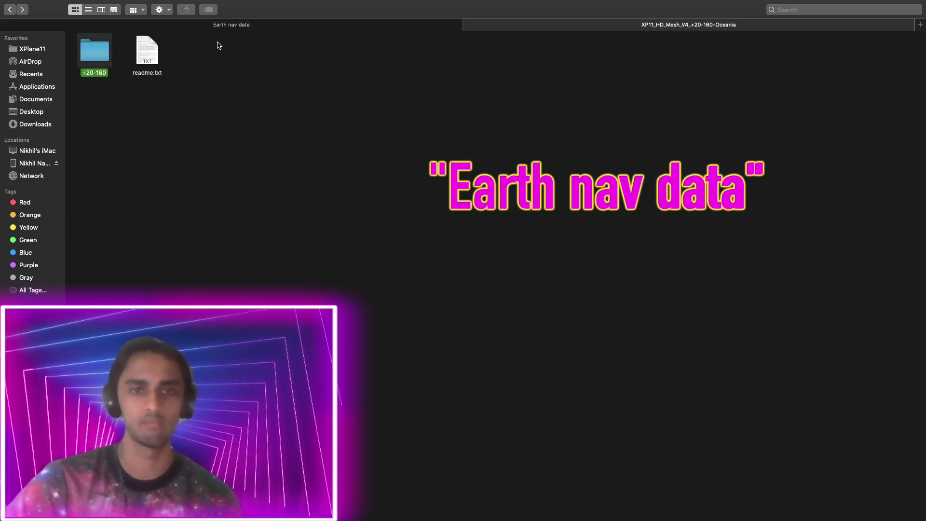
left_click_drag(217, 45, 241, 23)
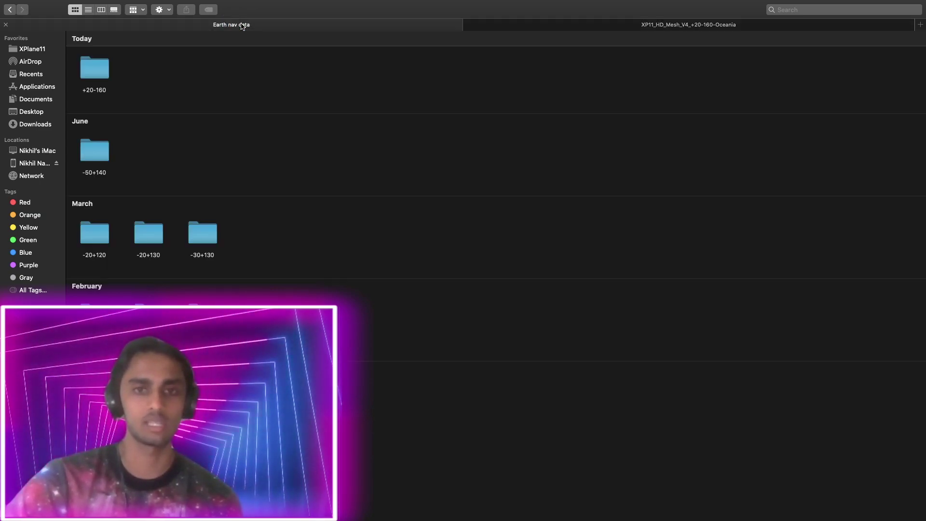